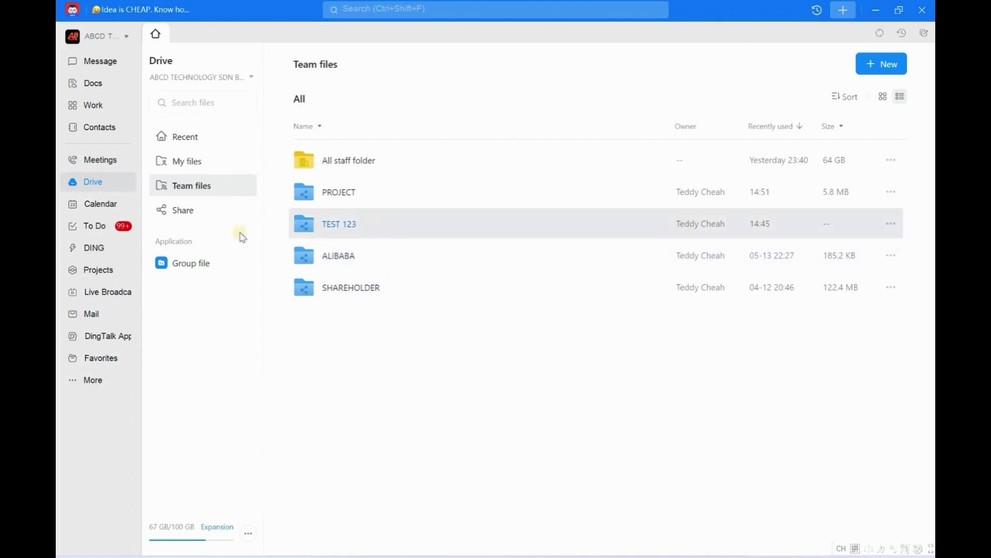
Open SALARY under TEST 123 and try deleting the view-only member from the SALARY spreadsheet's permissions.
left_click(327, 227)
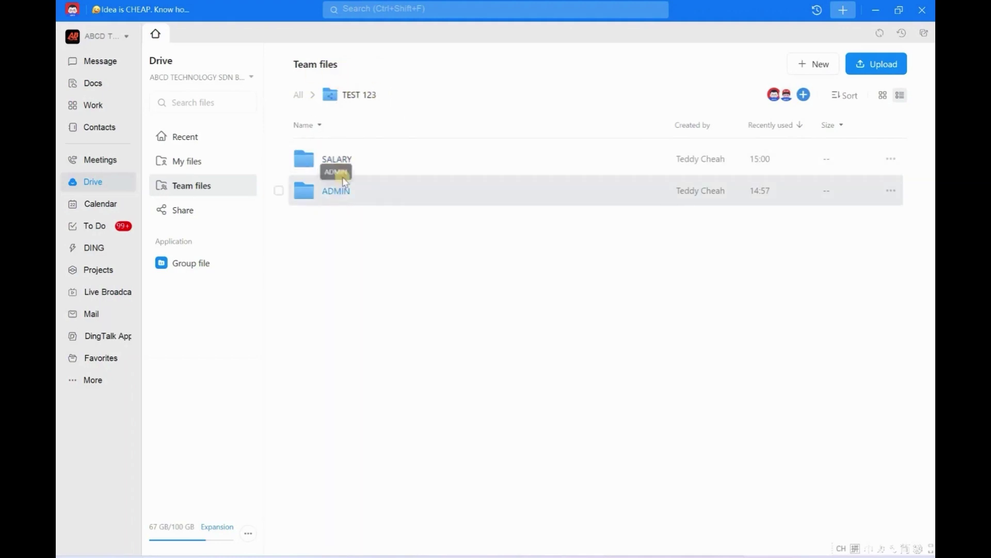
double_click(385, 162)
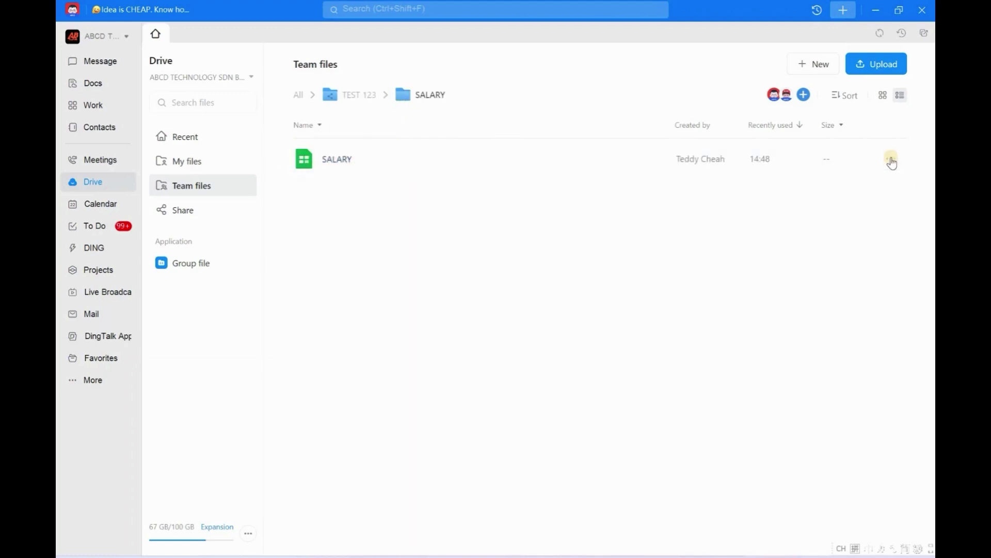
left_click(892, 162)
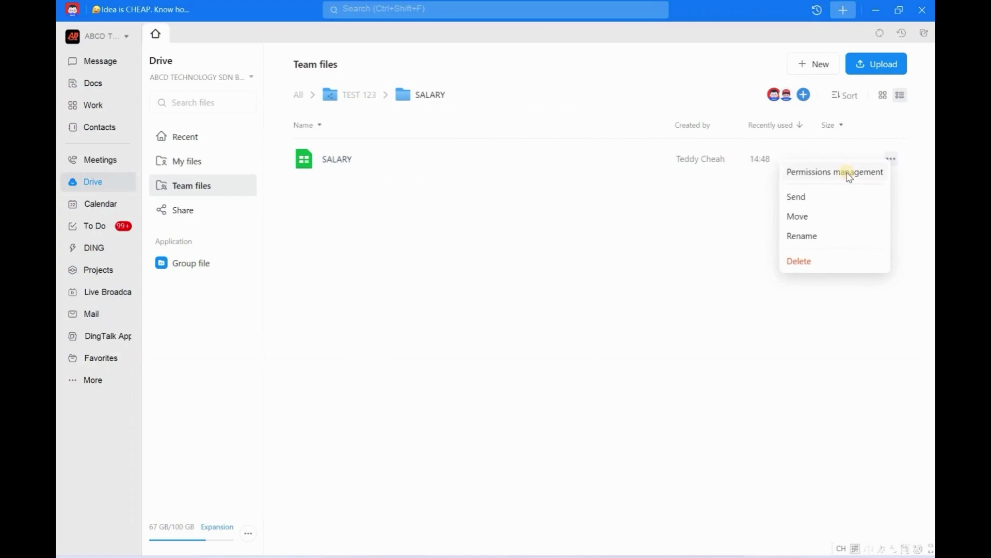
left_click(854, 172)
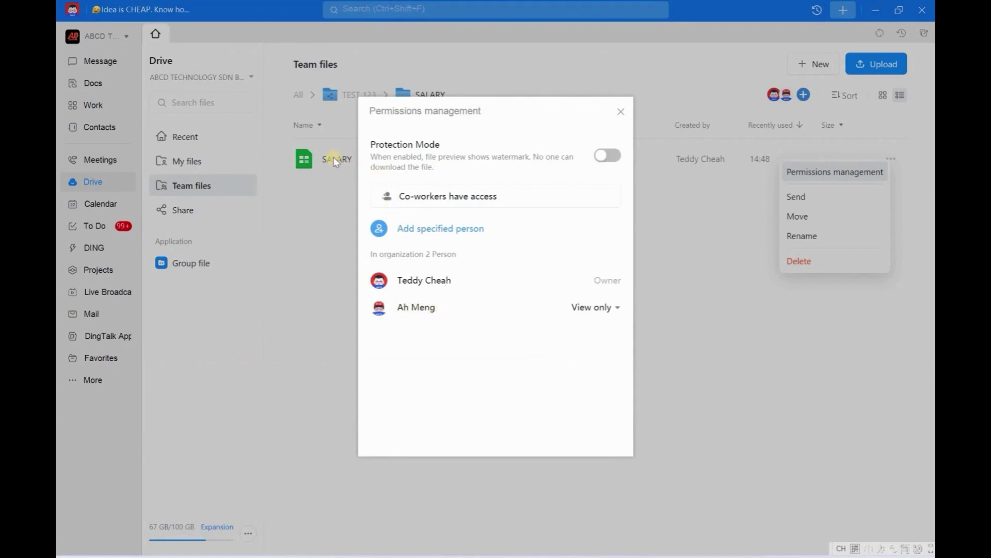
left_click(593, 308)
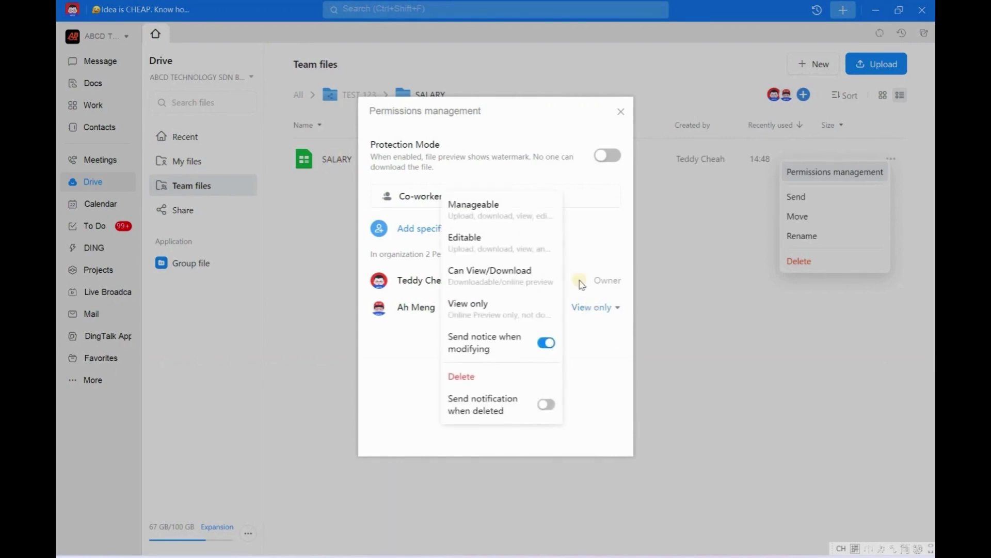
left_click(456, 376)
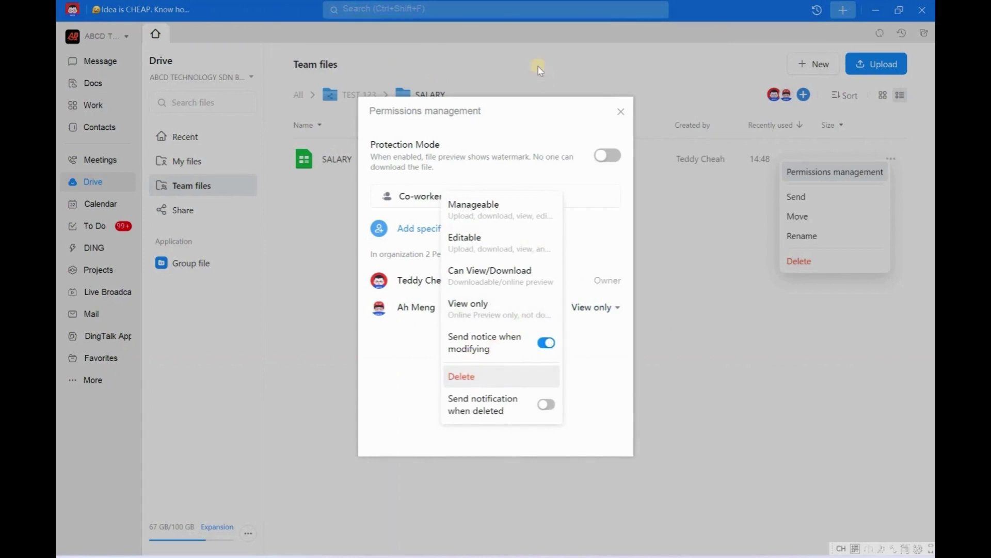
left_click(620, 113)
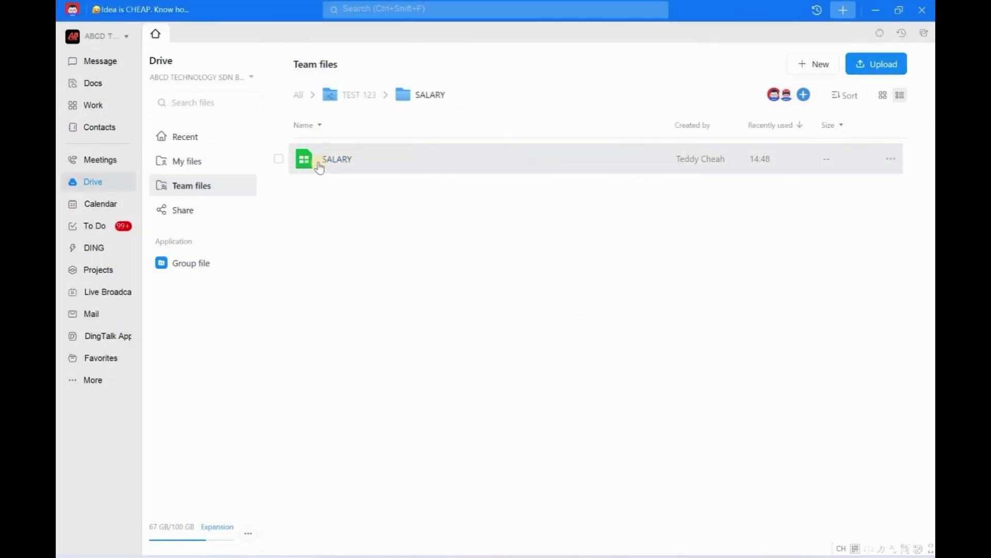
Back in TEST 123, try deleting the view-only member from the SALARY folder's permissions.
left_click(367, 94)
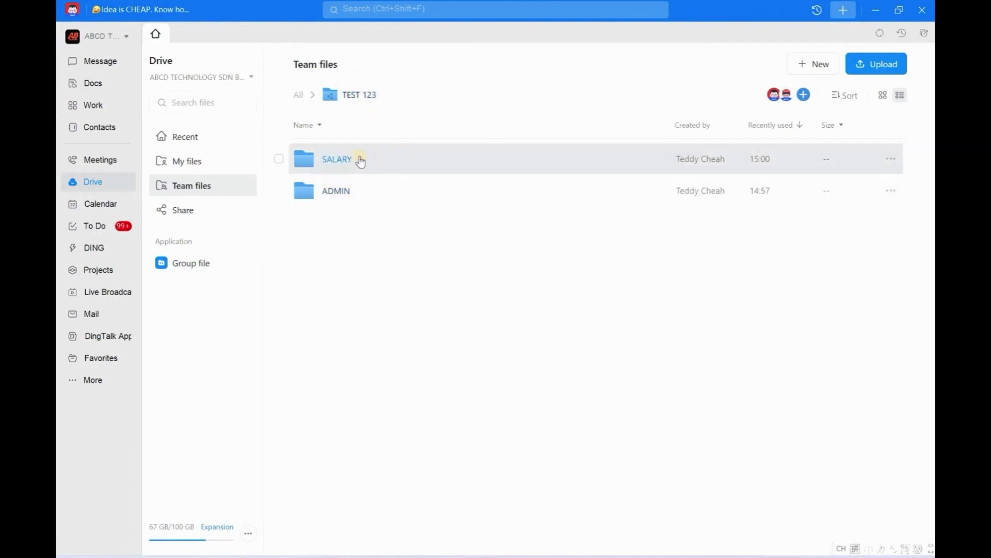
left_click(890, 160)
left_click(865, 190)
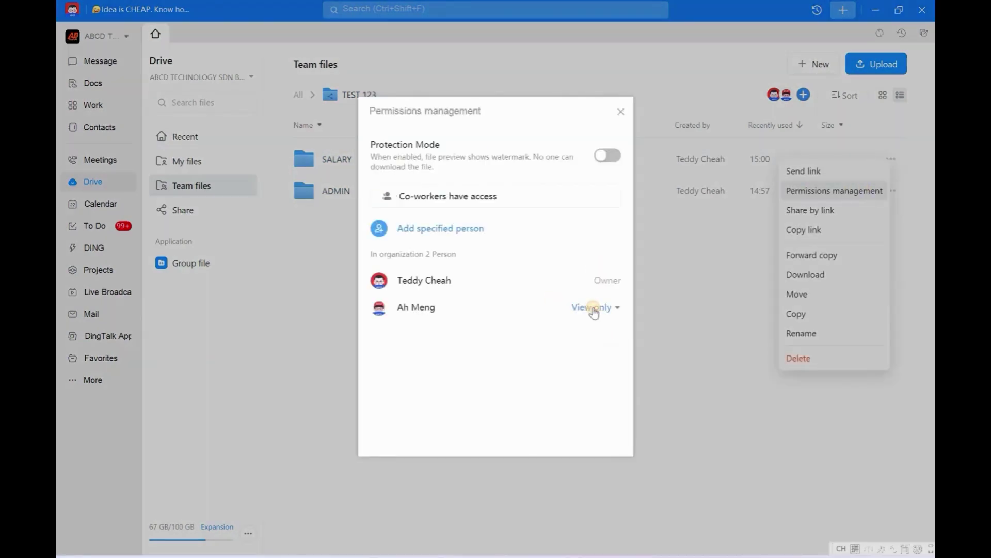
left_click(593, 308)
left_click(471, 376)
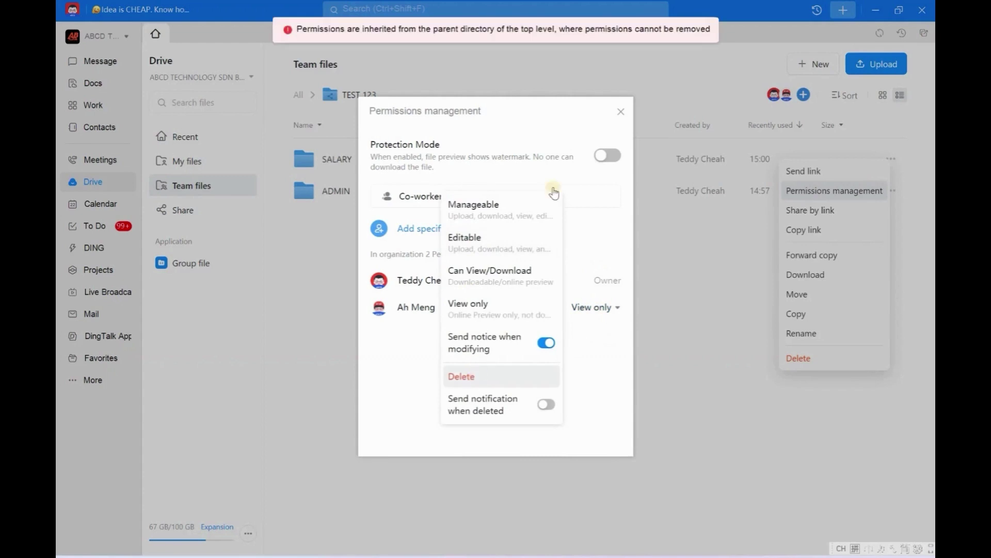
left_click(621, 112)
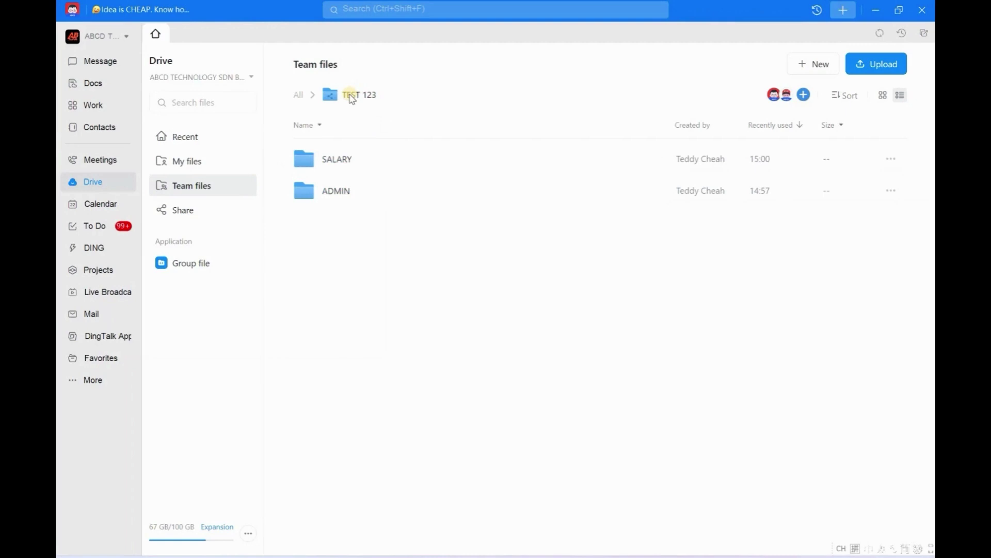
From Team files, delete the view-only member from TEST 123's permissions and confirm the removal.
left_click(298, 96)
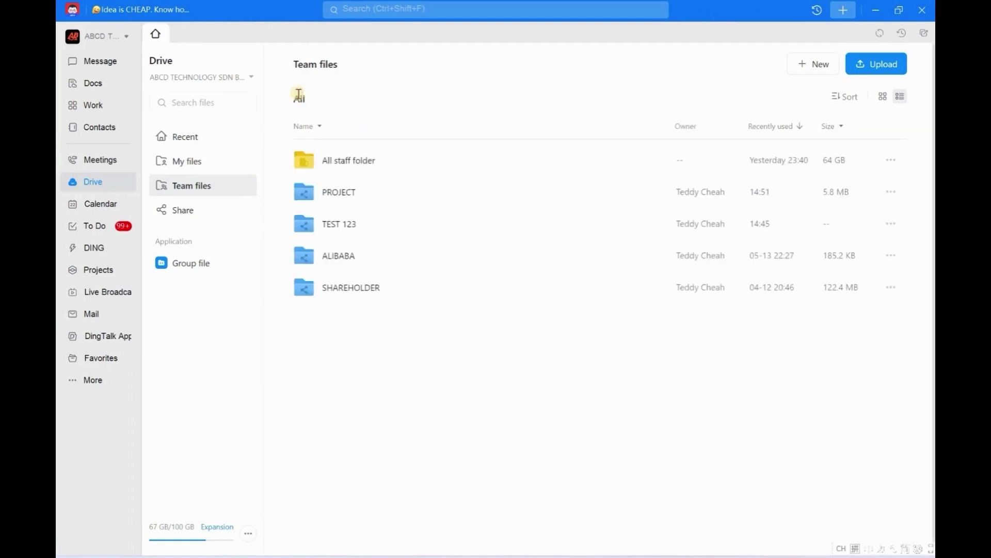
left_click(892, 224)
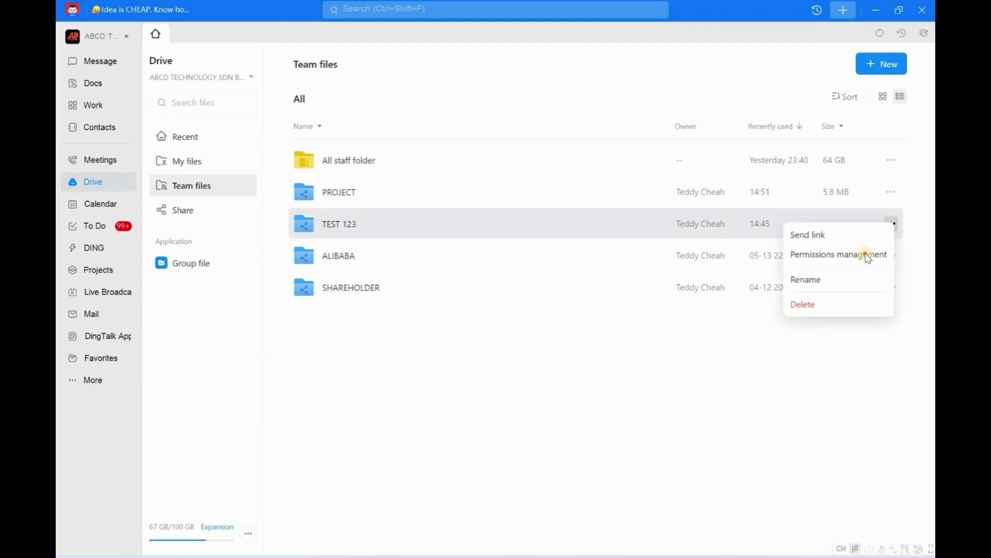
left_click(866, 253)
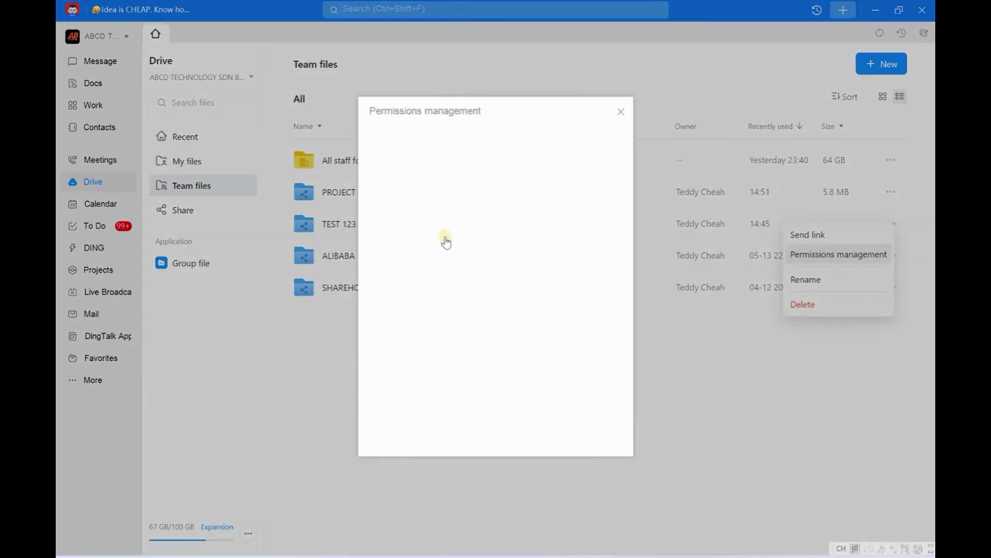
left_click(583, 309)
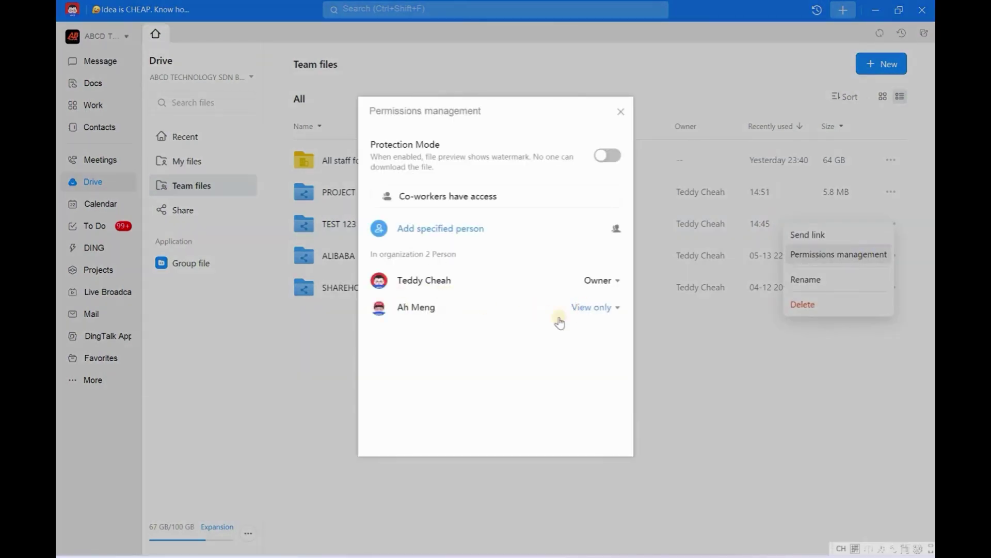
left_click(489, 376)
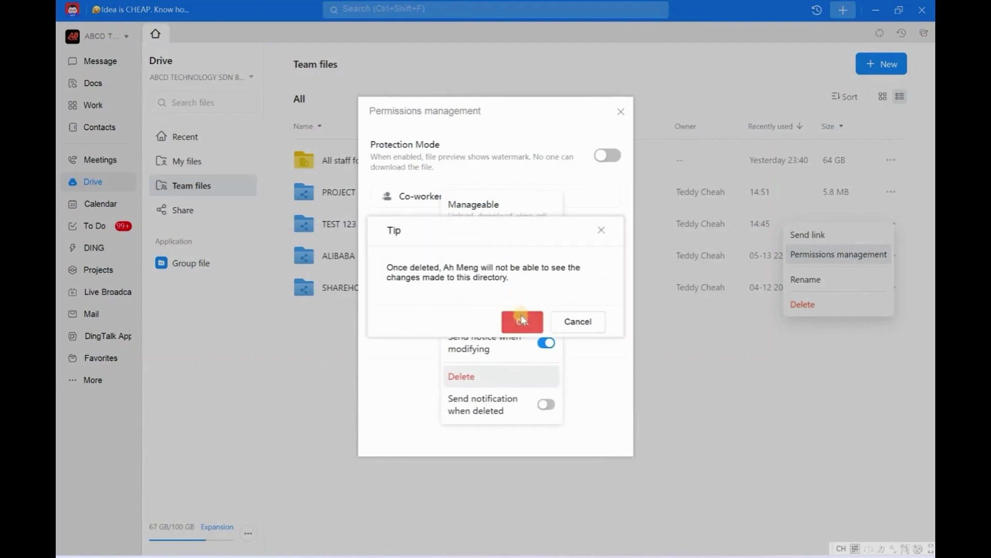
left_click(521, 315)
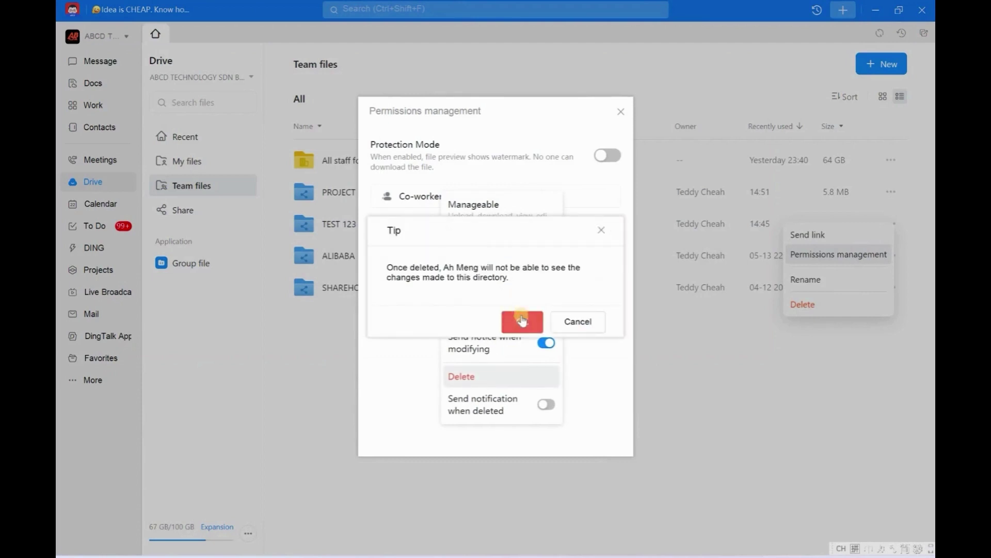
left_click(620, 111)
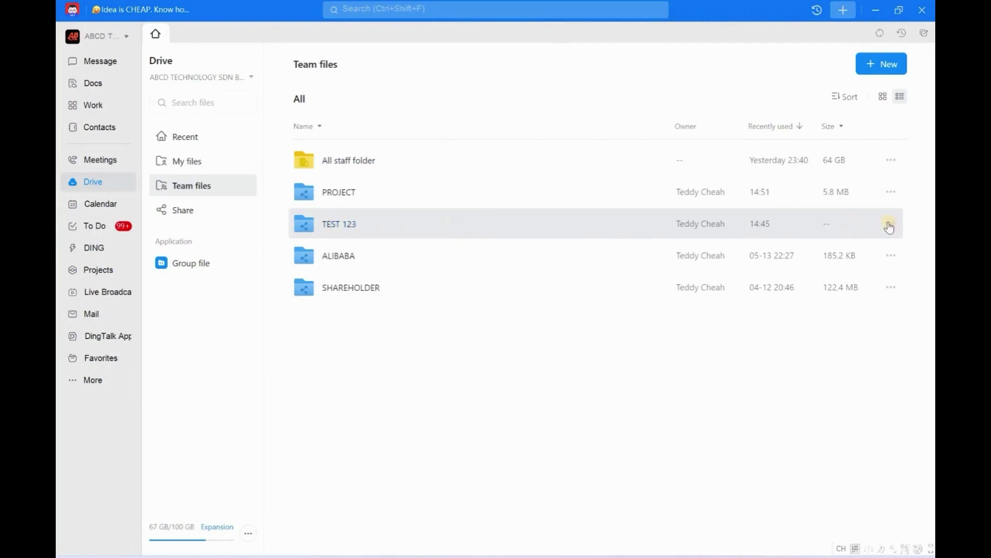
Open the TEST 123 team folder from the Team files list.
left_click(362, 229)
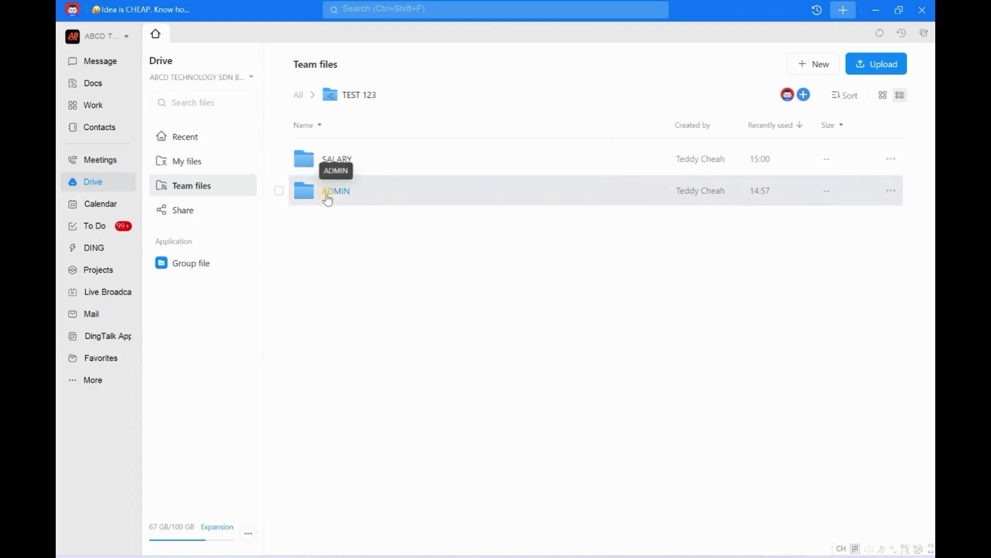
In ADMIN's permissions management, add a specified person by searching the colleague's name and confirming.
left_click(891, 191)
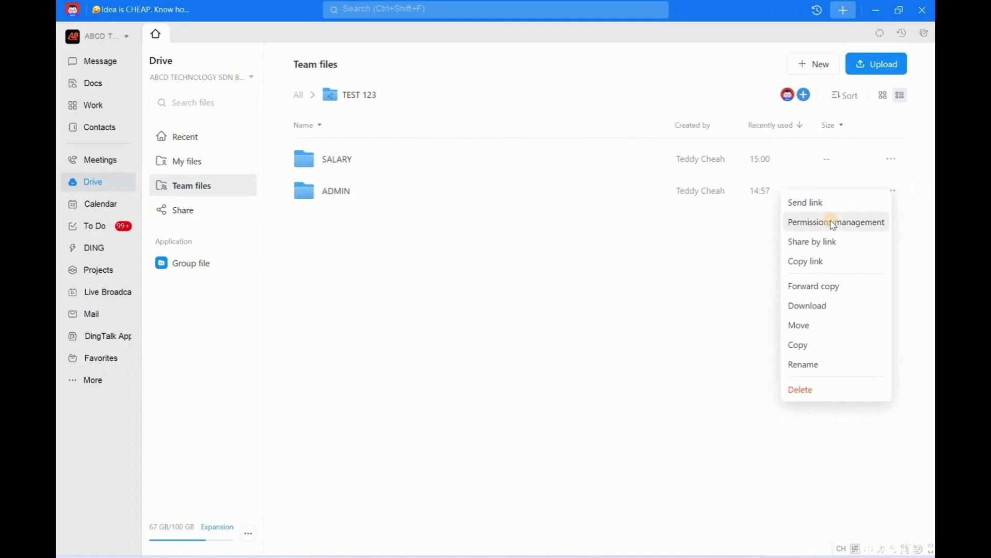
left_click(833, 223)
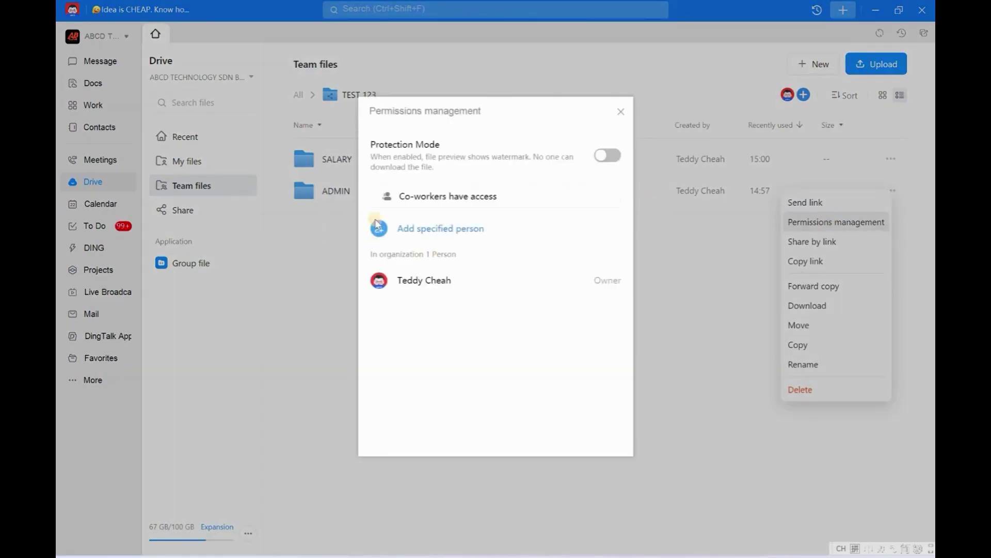
left_click(454, 231)
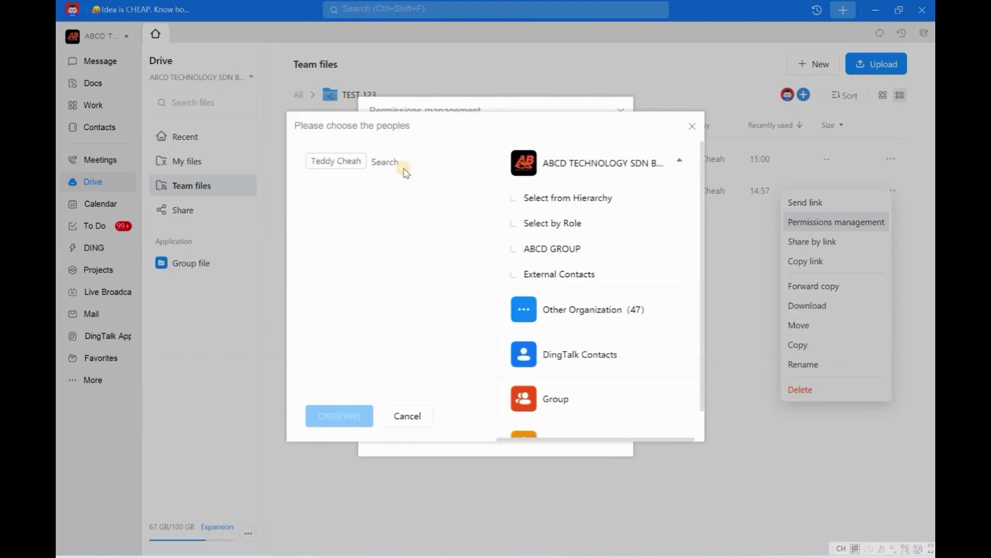
type("meng")
key("Escape")
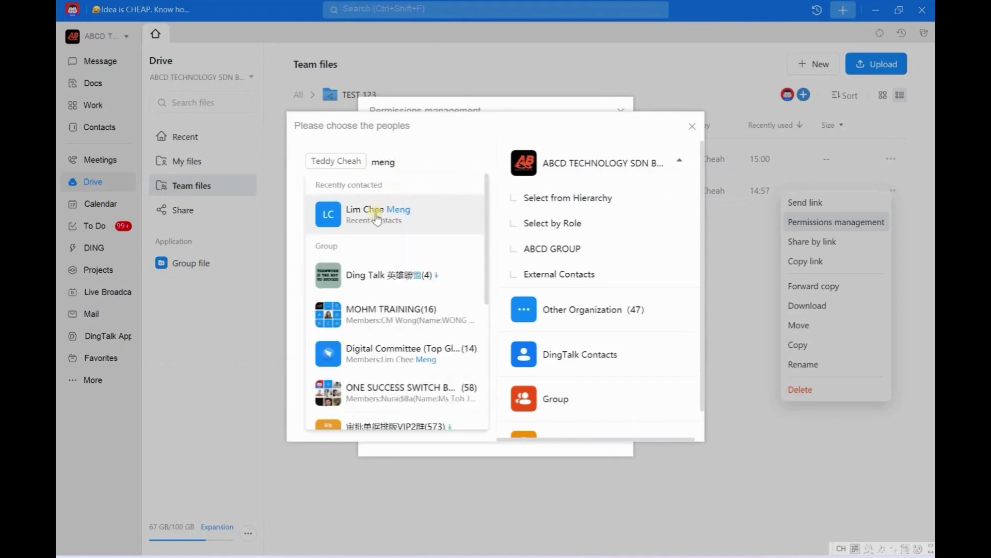
key("Return")
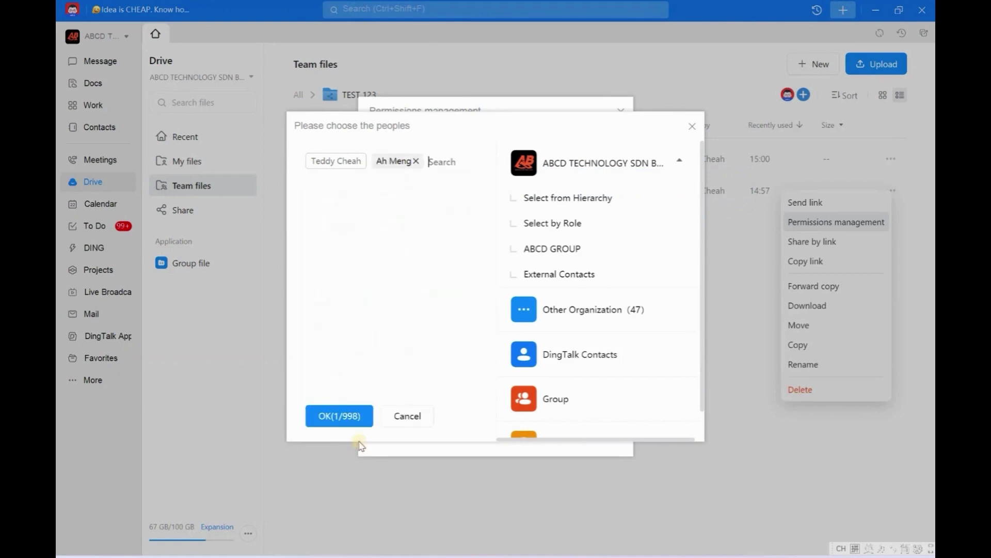
left_click(354, 416)
Give the colleague Editable access to ADMIN with message notifications on, and save.
left_click(584, 159)
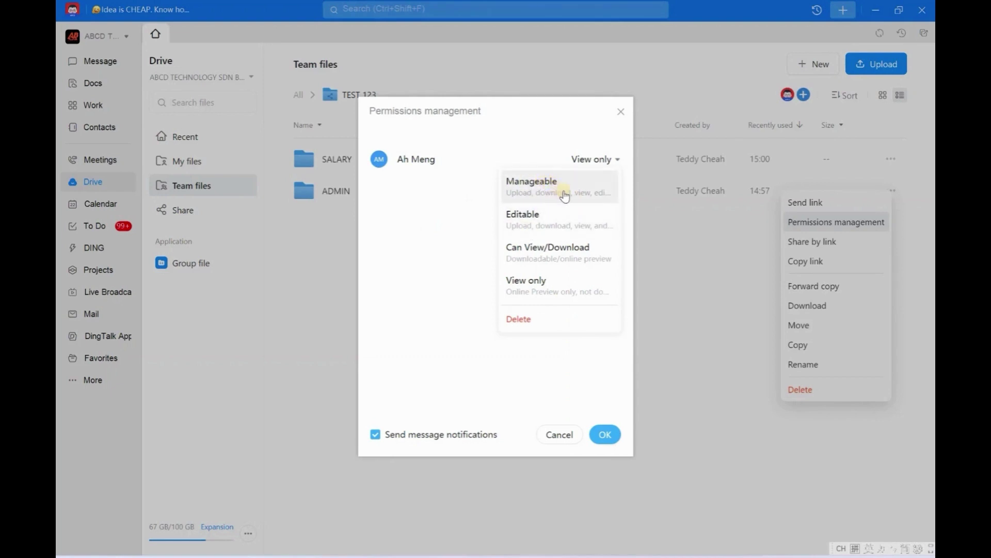
left_click(548, 227)
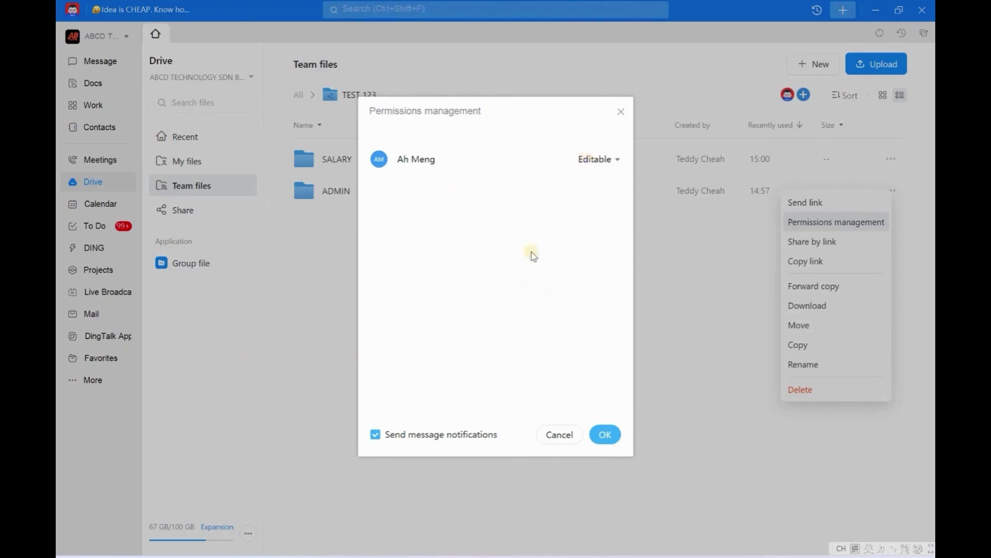
left_click(375, 436)
left_click(374, 436)
left_click(376, 436)
left_click(609, 437)
left_click(621, 112)
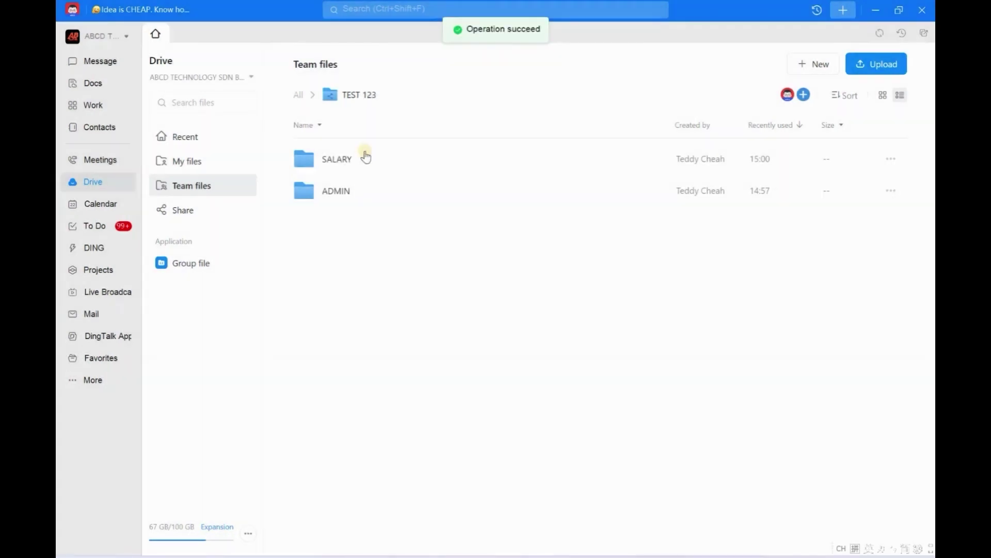
left_click(891, 158)
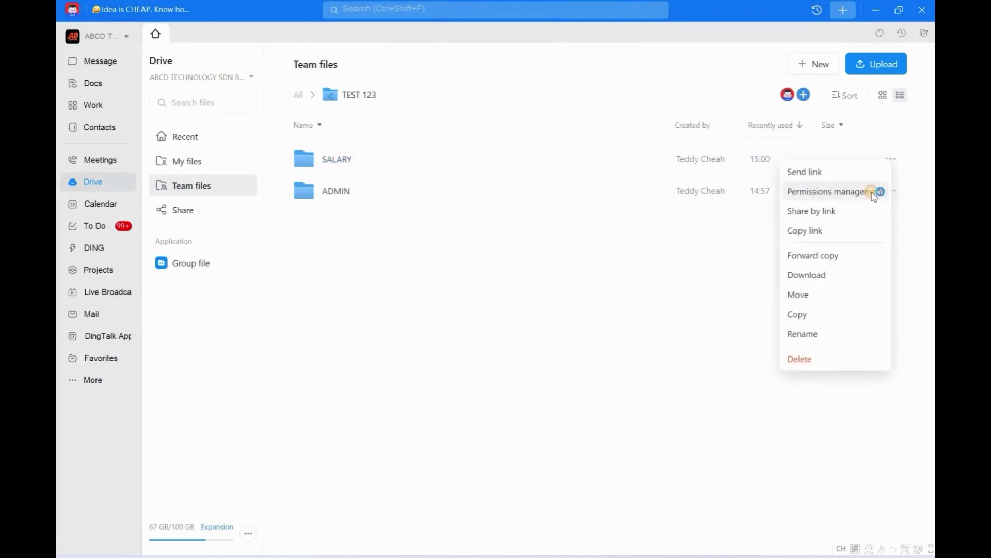
left_click(874, 193)
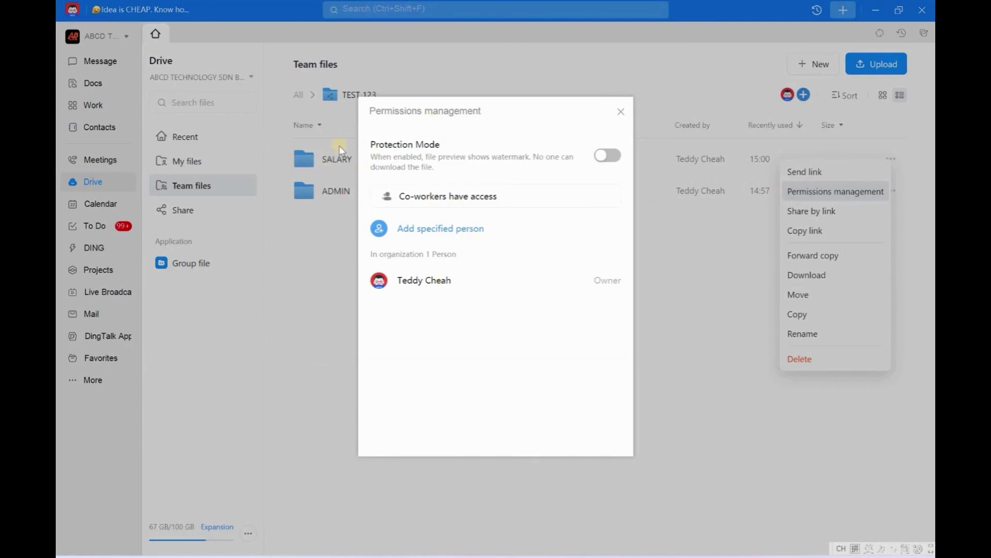
left_click(620, 112)
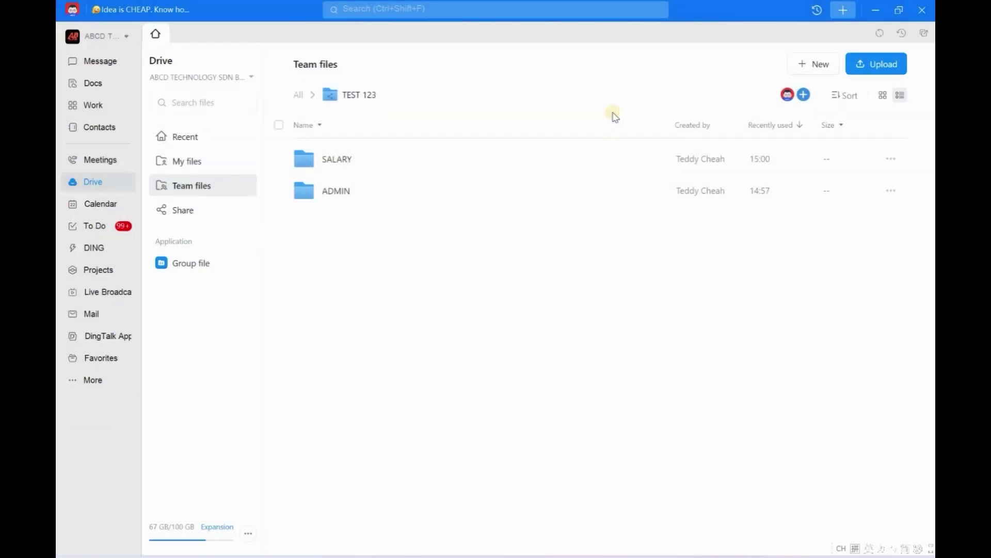